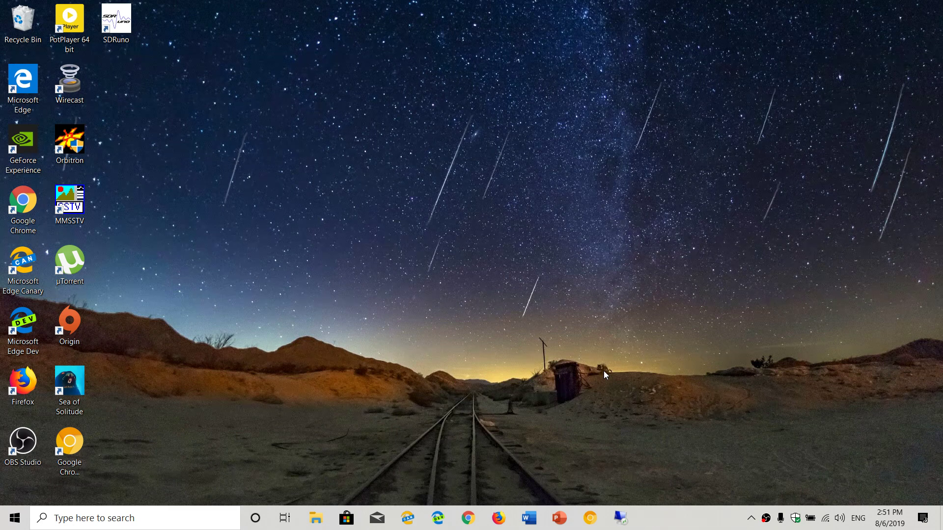
Search Windows for 'remote set' to surface Remote Desktop settings as the best match
click(152, 521)
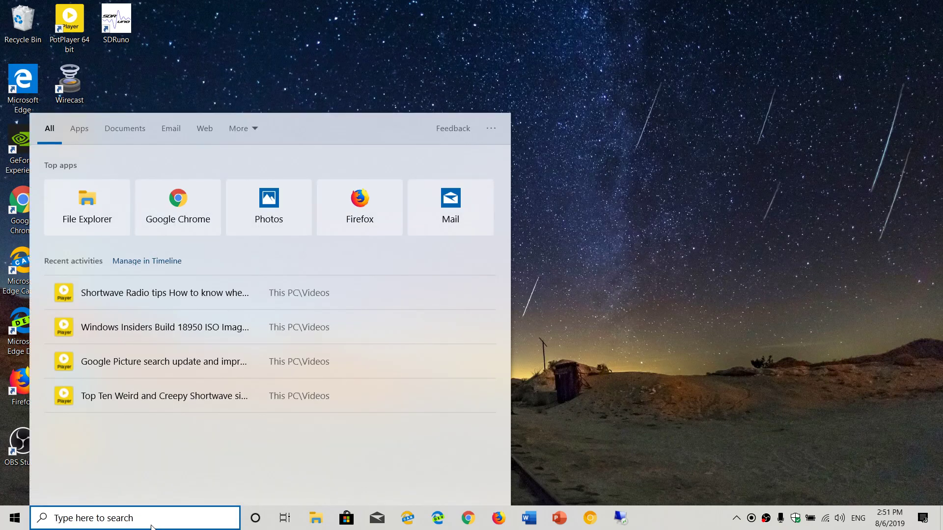
text(remote)
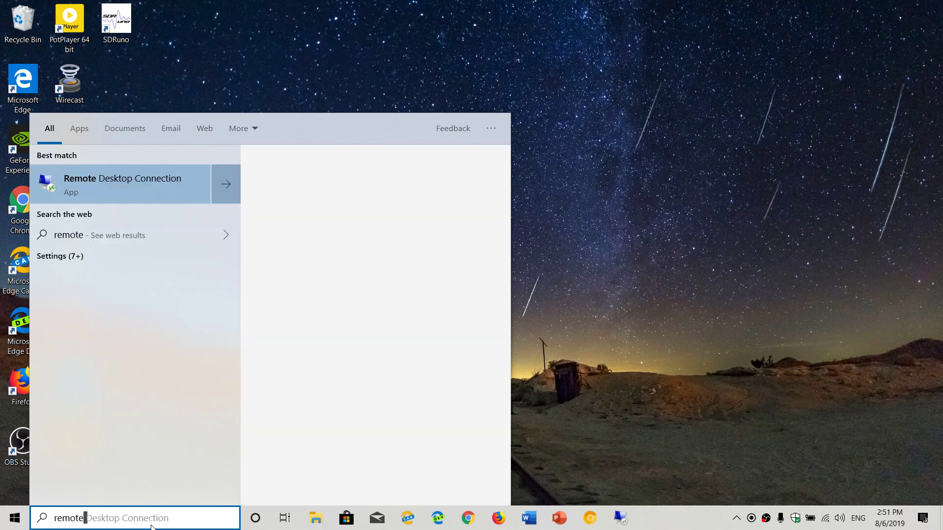
text( sett)
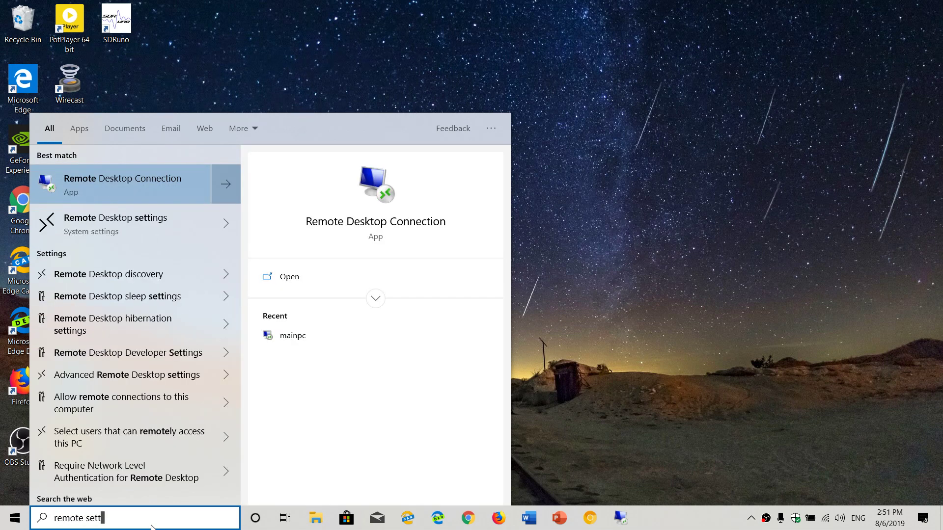
key(BackSpace)
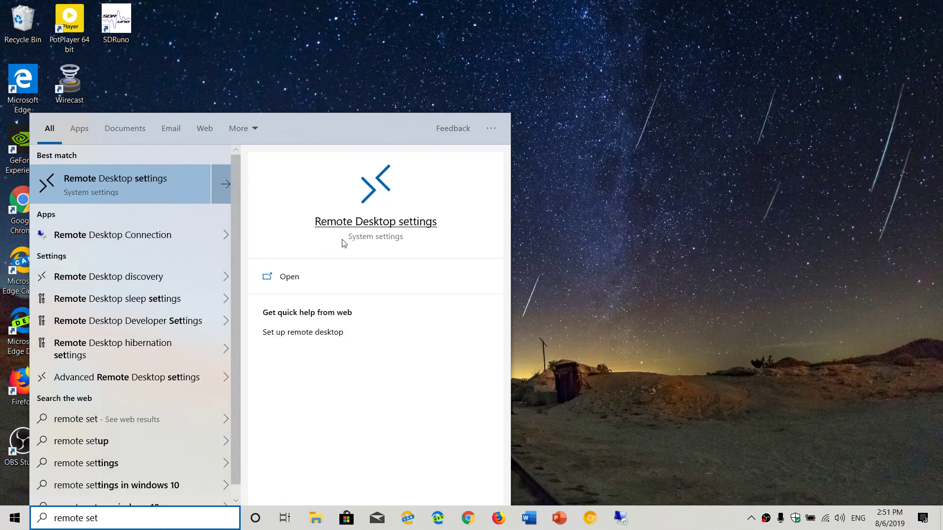
Open the Remote Desktop settings page to turn on Enable Remote Desktop
click(366, 223)
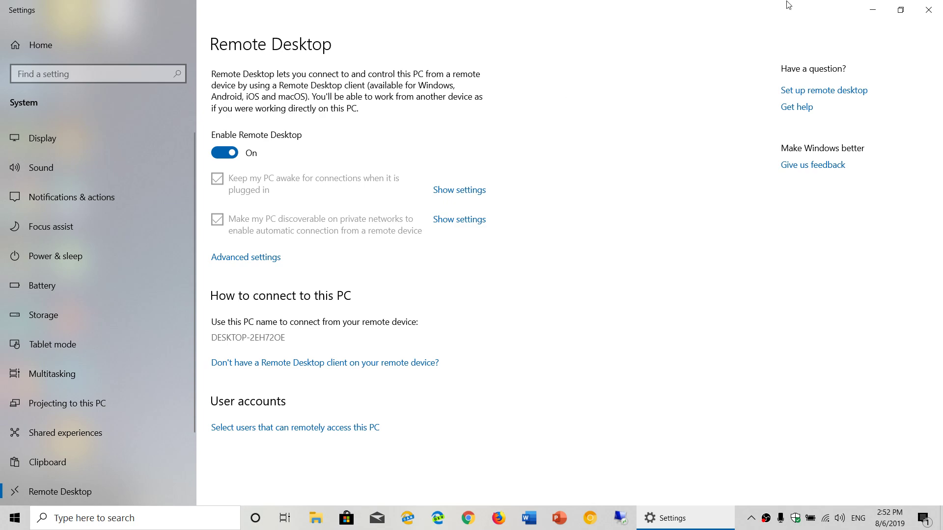
Close Settings, search 'remote desk', and launch Remote Desktop Connection
click(930, 10)
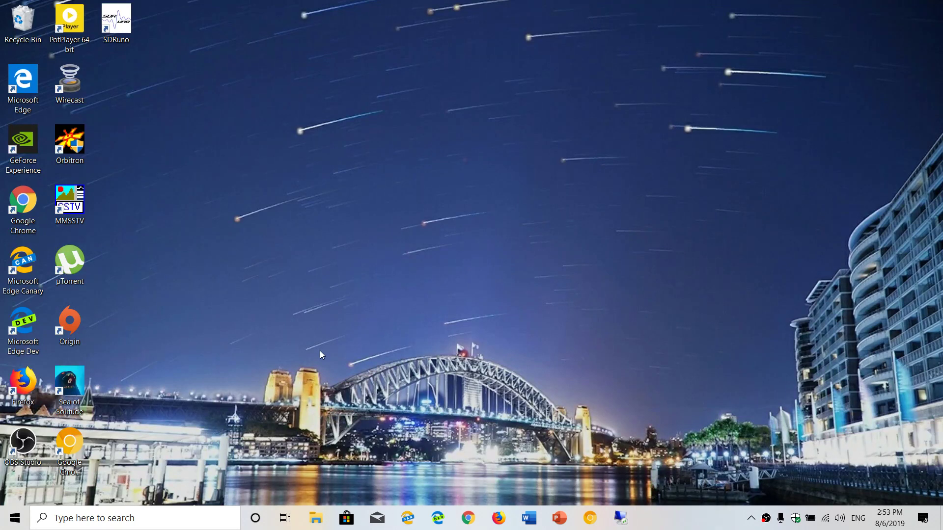
click(91, 519)
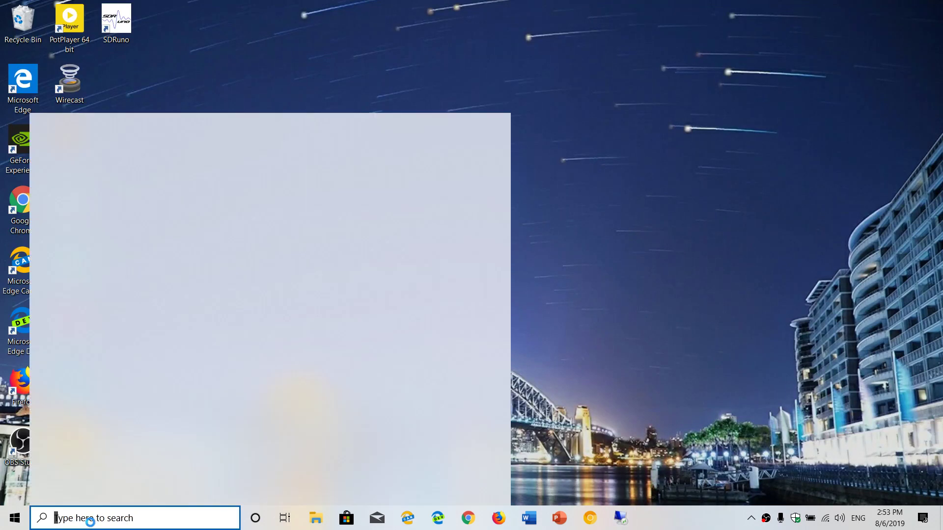
text(remote desk)
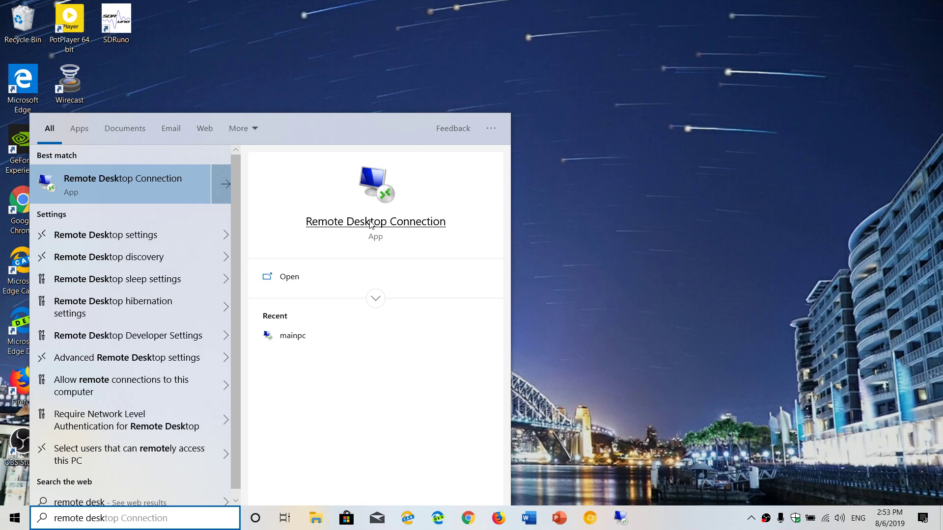
click(369, 223)
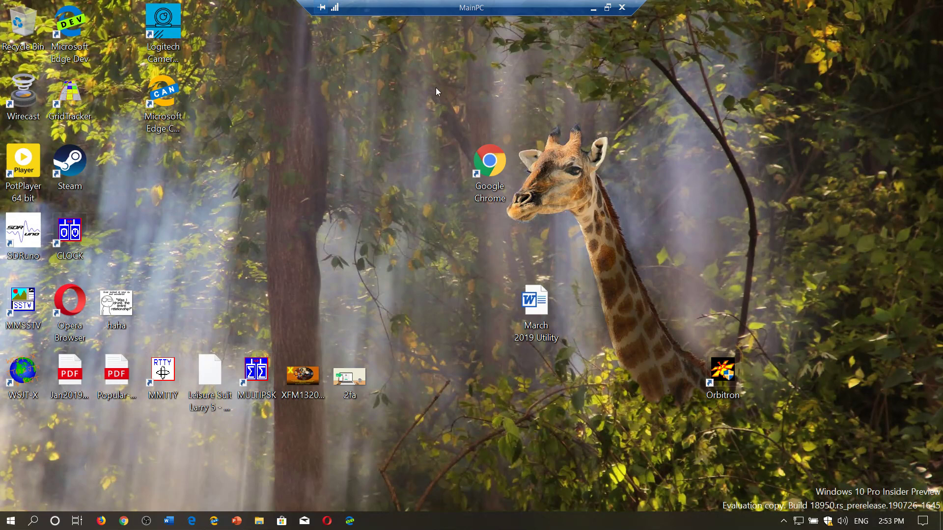
End the MainPC remote session from the connection bar's close button
click(622, 7)
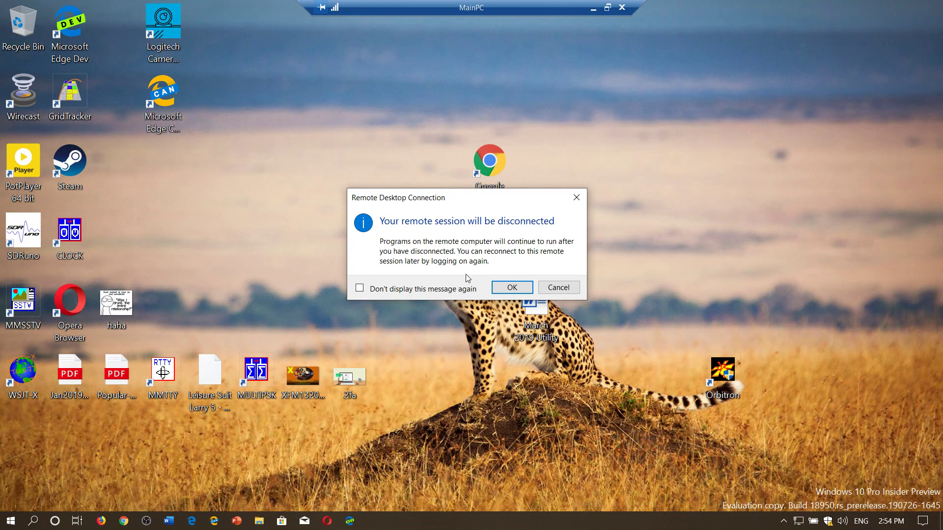
click(501, 285)
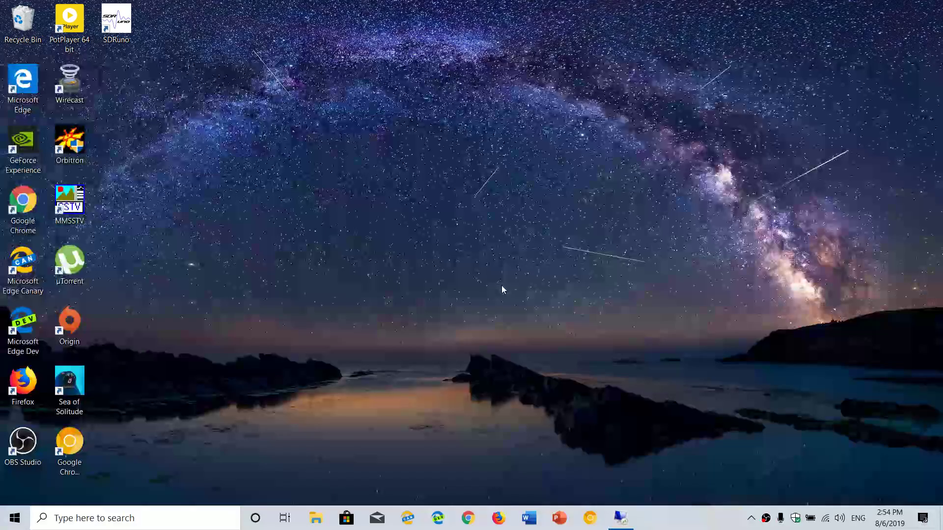